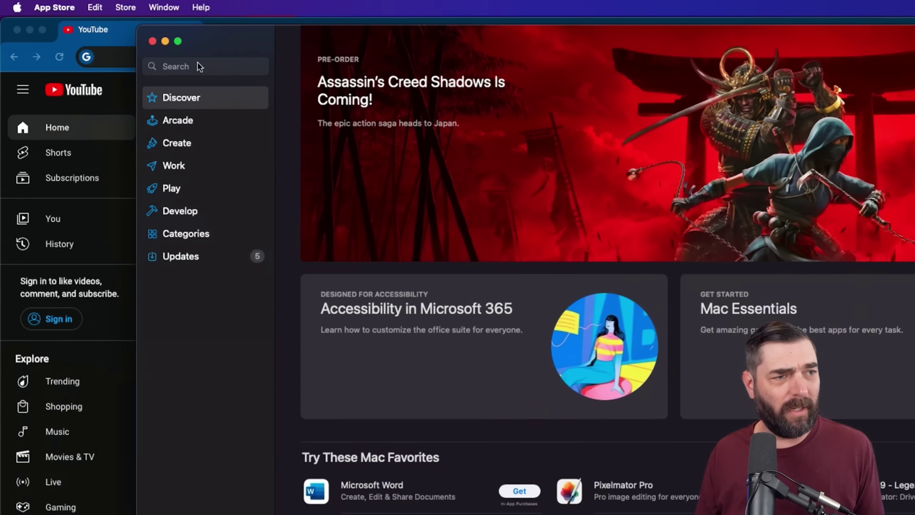
Search the App Store for 'chatgpt' and browse the third-party chatbot results.
click(148, 49)
text(chatgp)
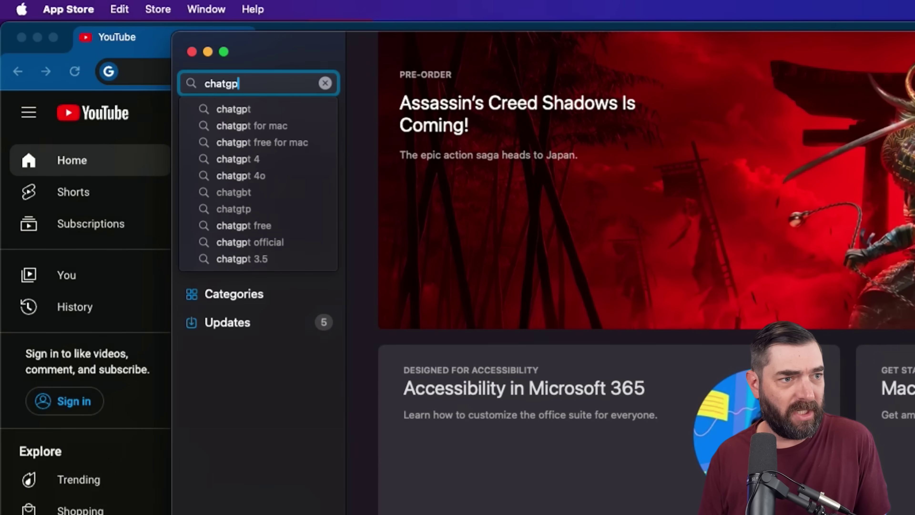
text(t)
key(Return)
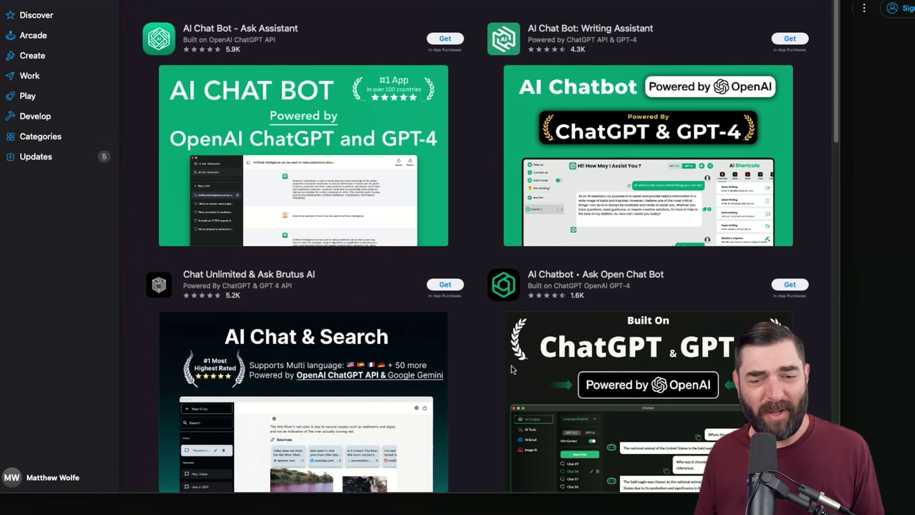
scroll(495, 378, down, 10)
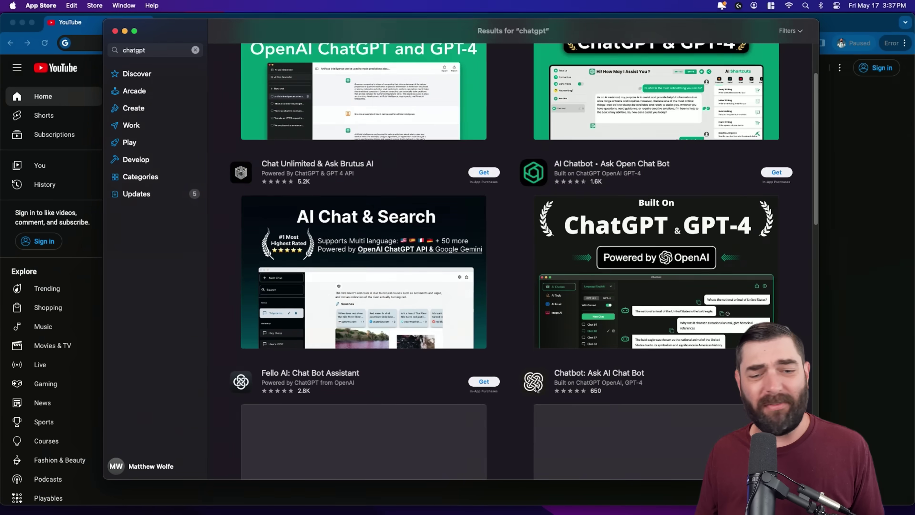
scroll(539, 383, down, 7)
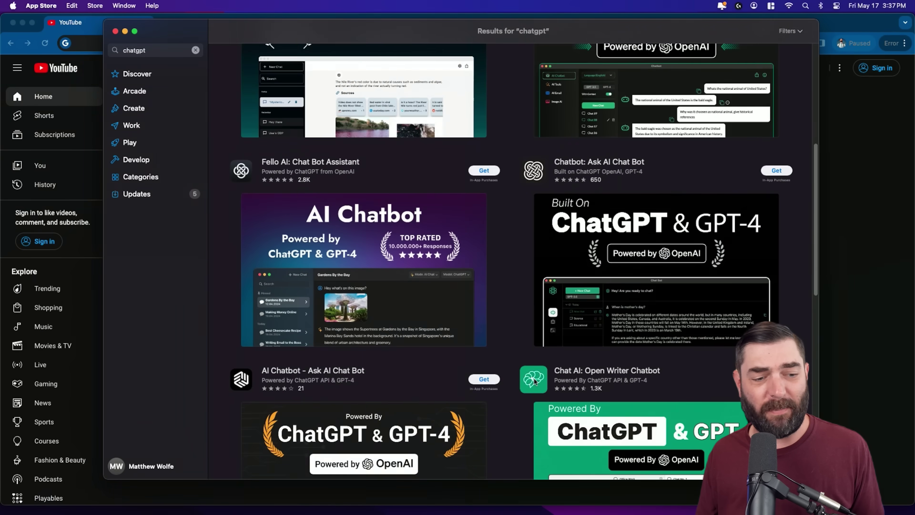
scroll(531, 391, down, 6)
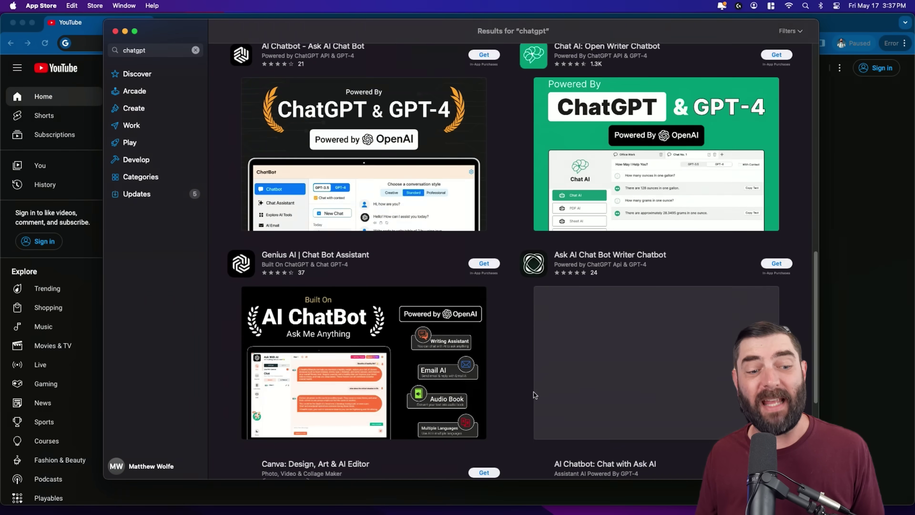
scroll(533, 397, up, 20)
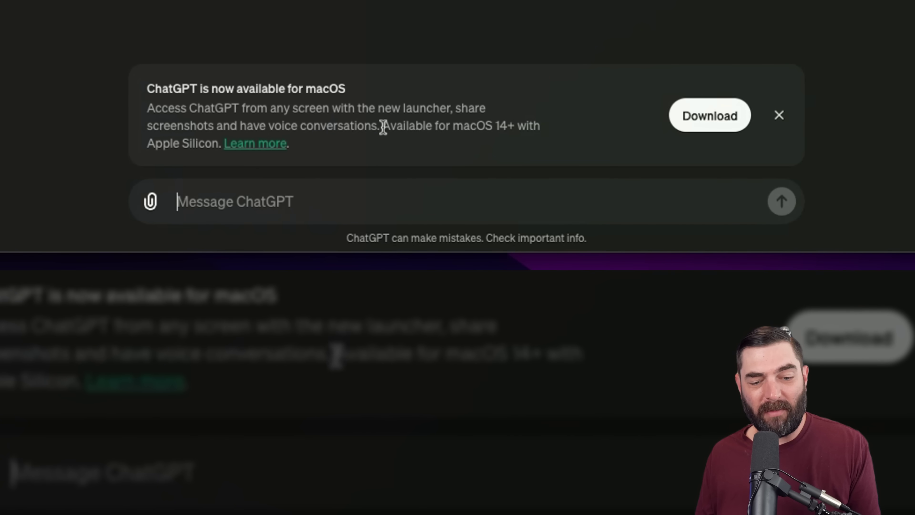
Highlight the macOS 14+ Apple Silicon requirement on chatgpt.com's desktop app announcement.
drag(408, 128, 437, 138)
click(483, 142)
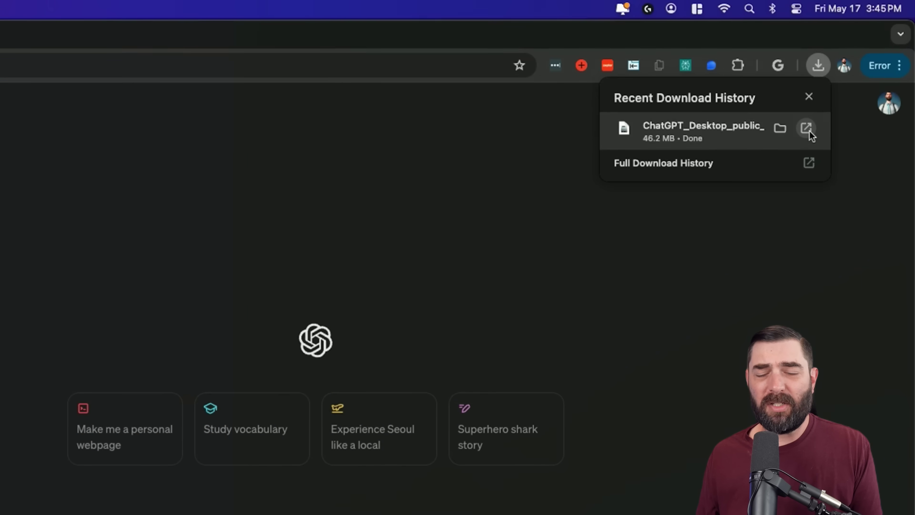
Open the downloaded ChatGPT installer, copy ChatGPT into Applications, and close the installer window.
click(808, 133)
drag(150, 210, 394, 202)
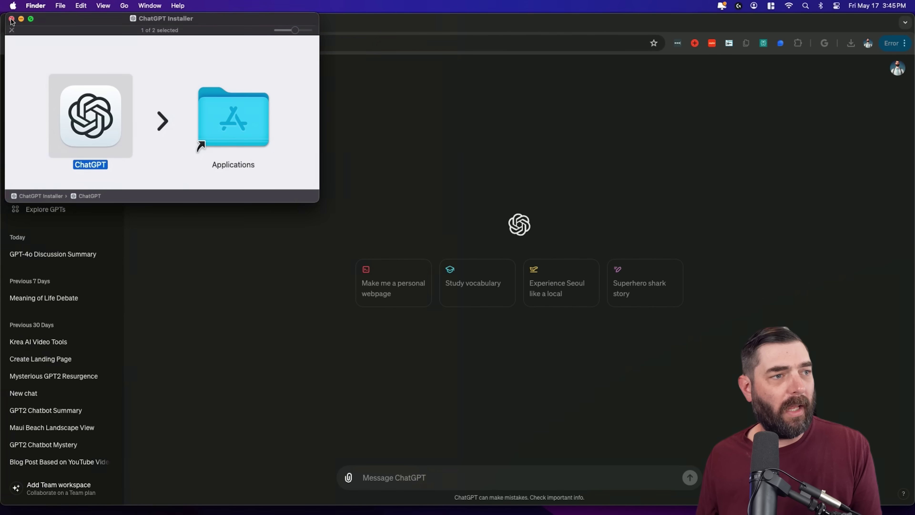
key(super+w)
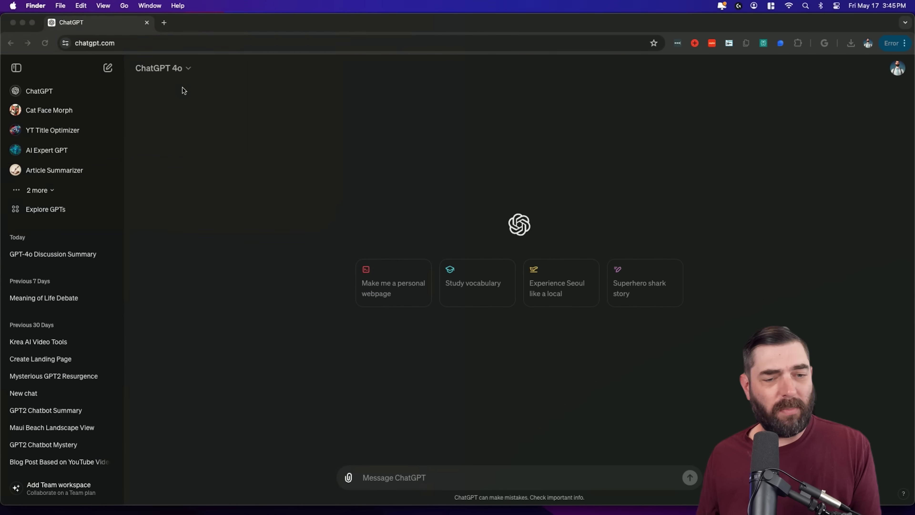
Launch the newly installed ChatGPT app from Spotlight and allow it to open.
key(super+space)
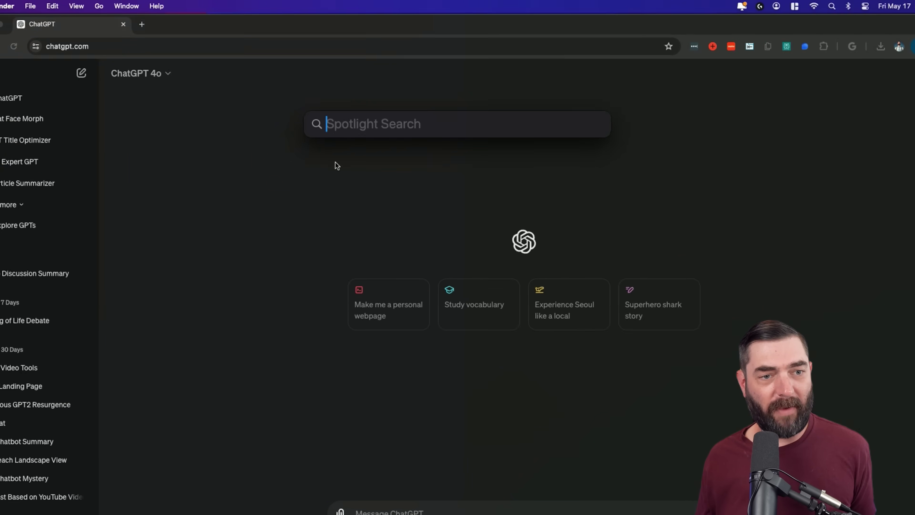
text(chatgp)
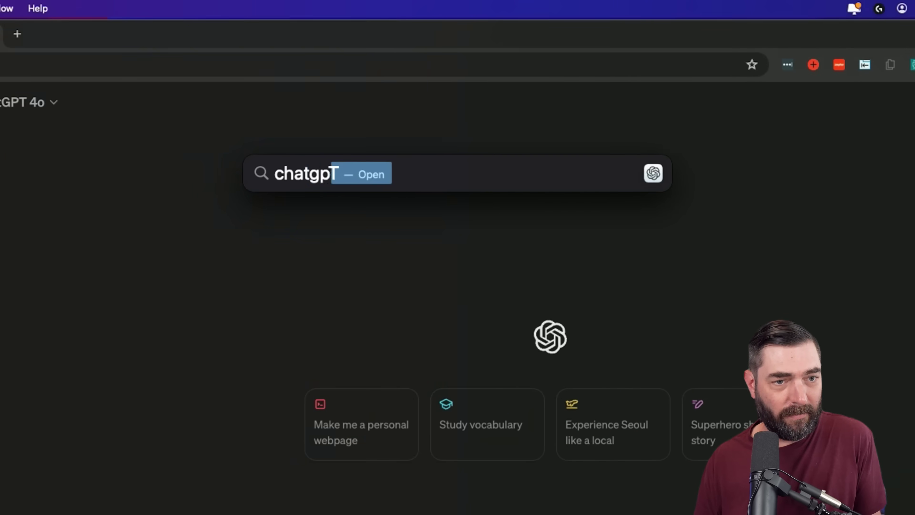
key(Return)
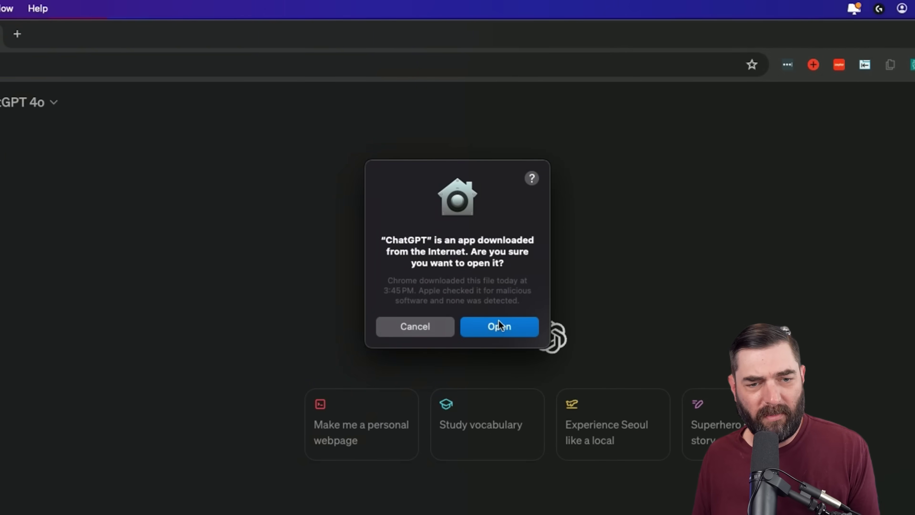
click(502, 331)
Sign in to ChatGPT with Google, dismiss the launcher intro, and minimize the window.
drag(372, 152, 707, 115)
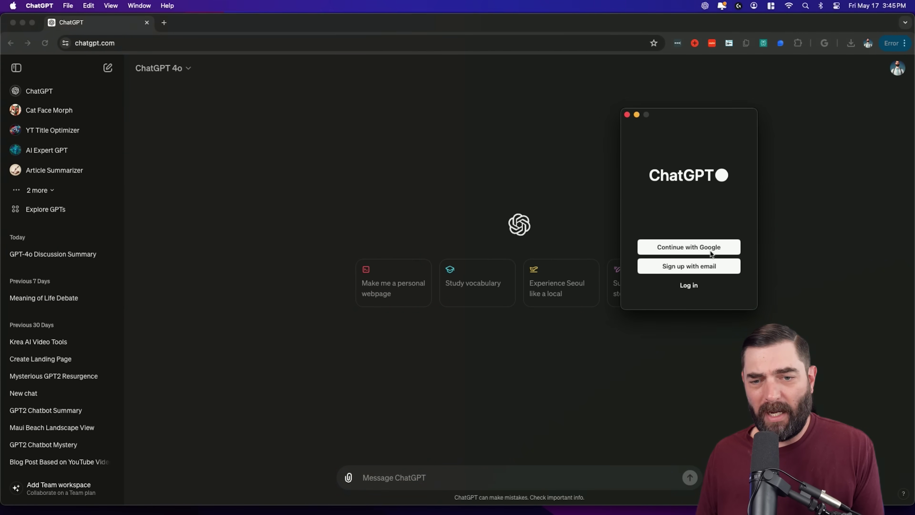
click(461, 230)
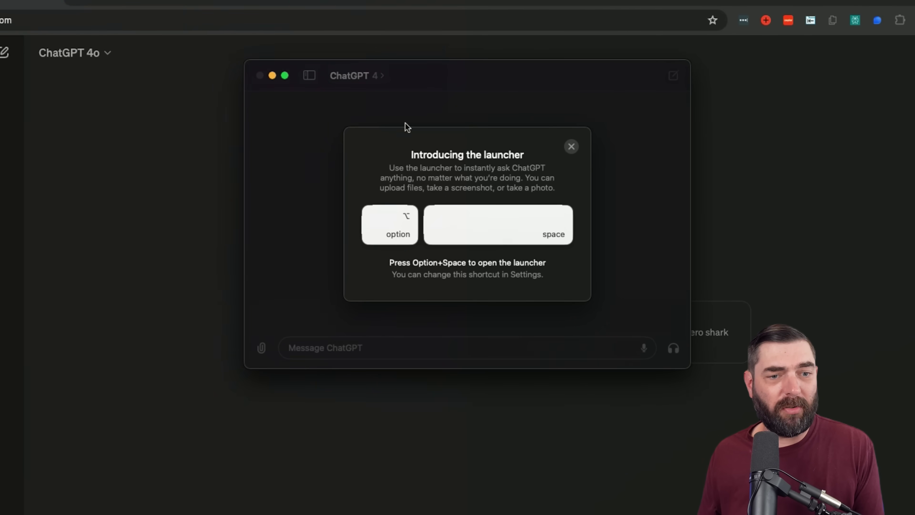
click(571, 147)
click(272, 76)
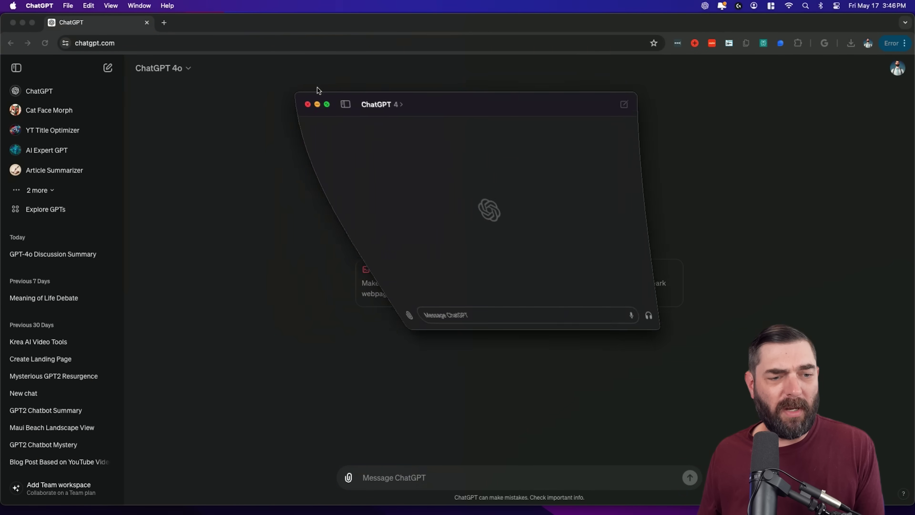
From the Option+Space launcher, ask 'What should I try when using the new ChatGPT desktop app?'.
key(alt+space)
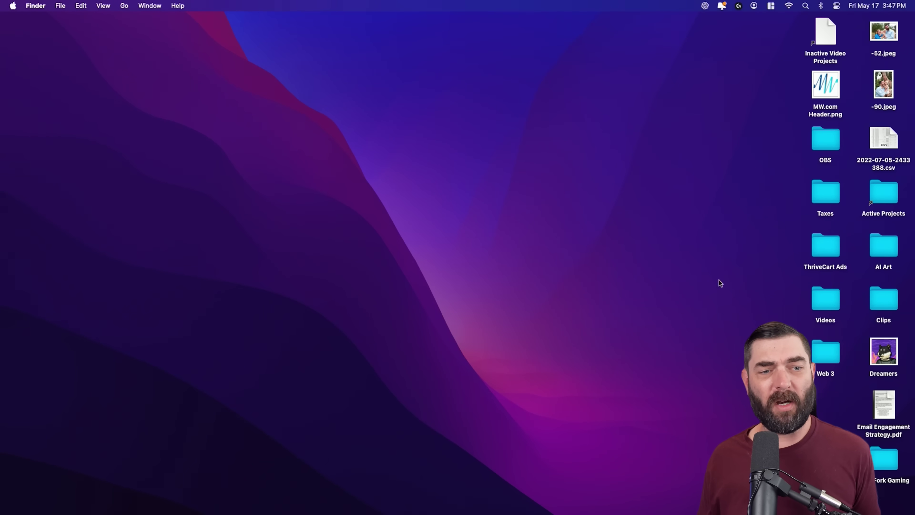
key(alt+space)
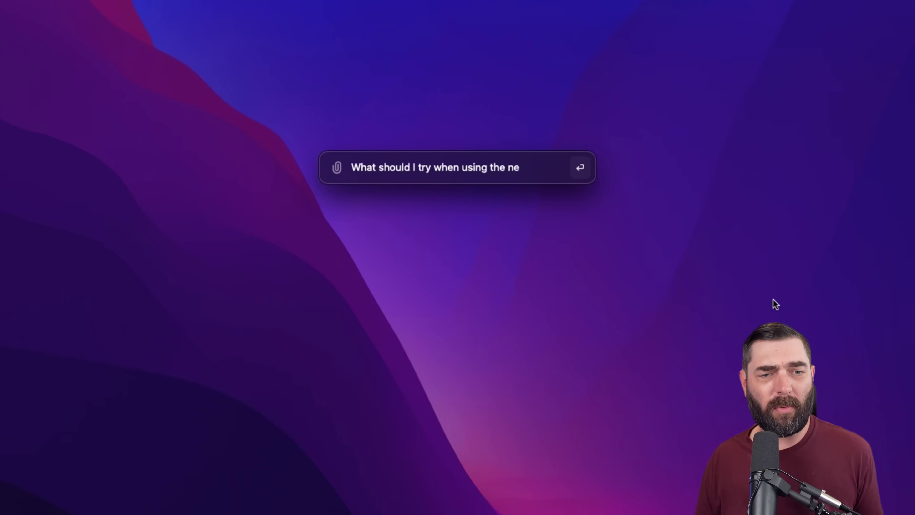
text(w ChatGPT desktop app?)
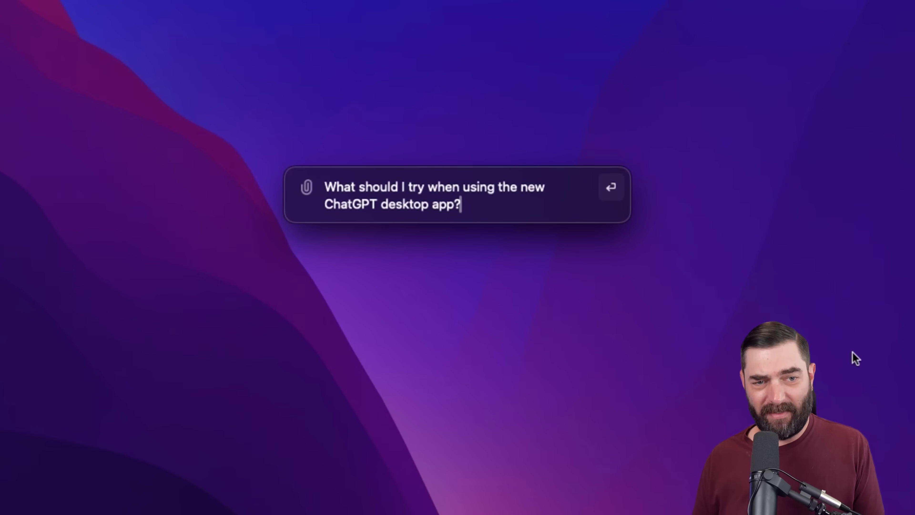
key(Return)
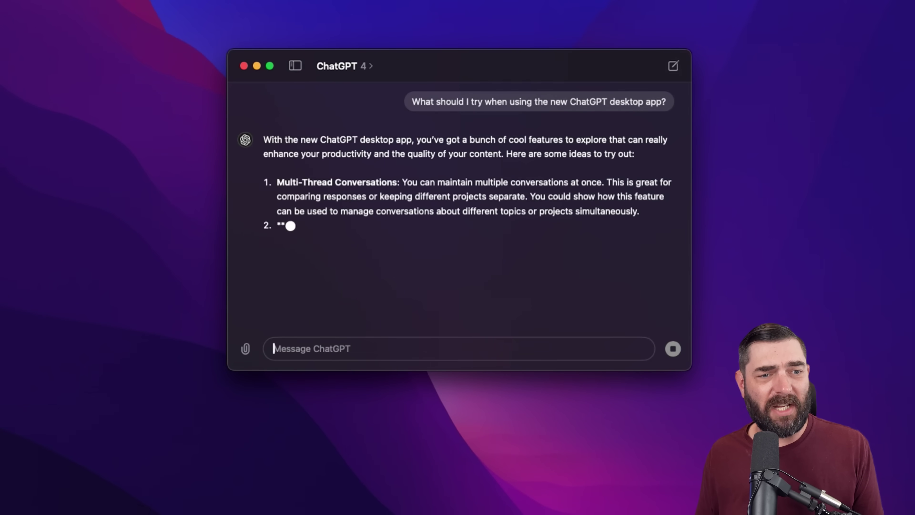
Switch the model to GPT-4o and start a new chat to re-ask the desktop-app question.
click(364, 67)
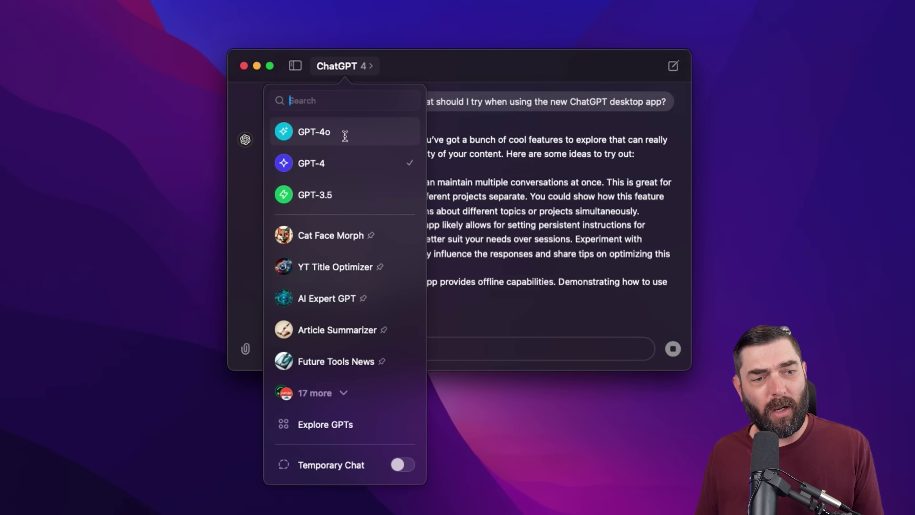
click(427, 68)
click(366, 66)
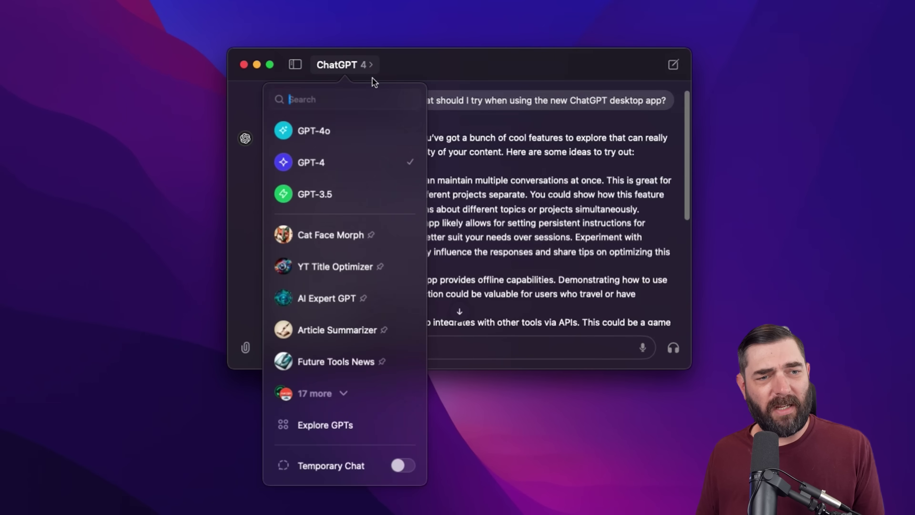
click(339, 140)
scroll(537, 189, down, 5)
scroll(547, 239, up, 4)
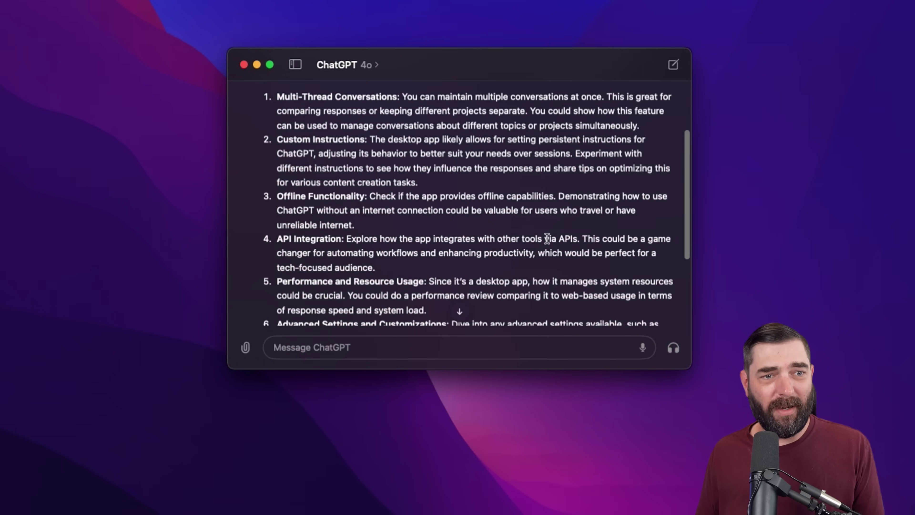
key(super+n)
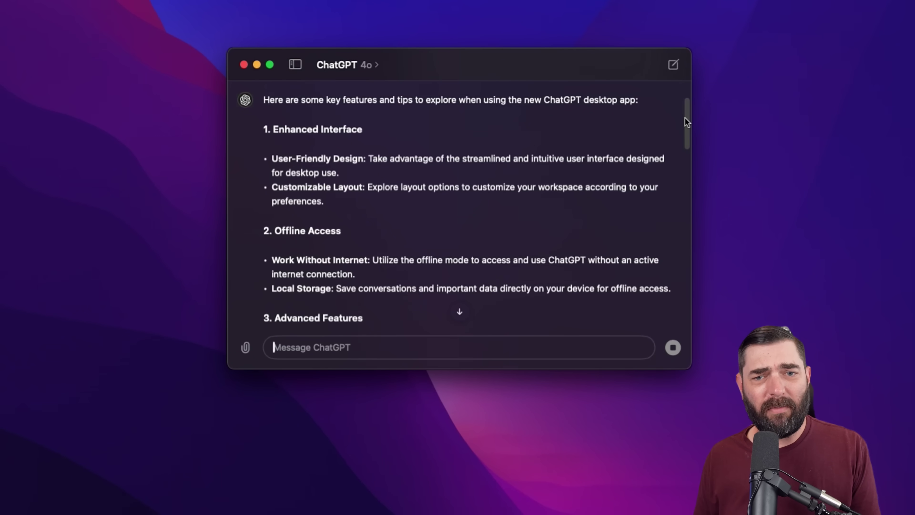
scroll(684, 117, up, 2)
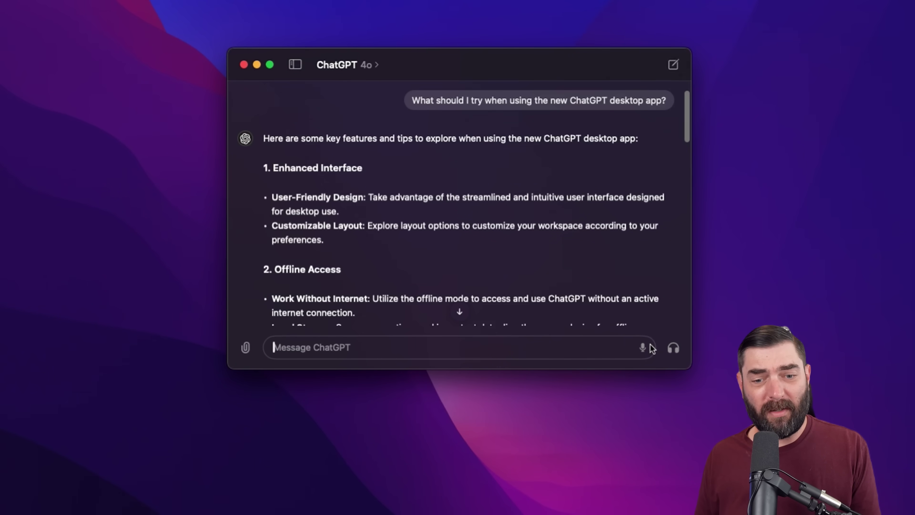
click(295, 64)
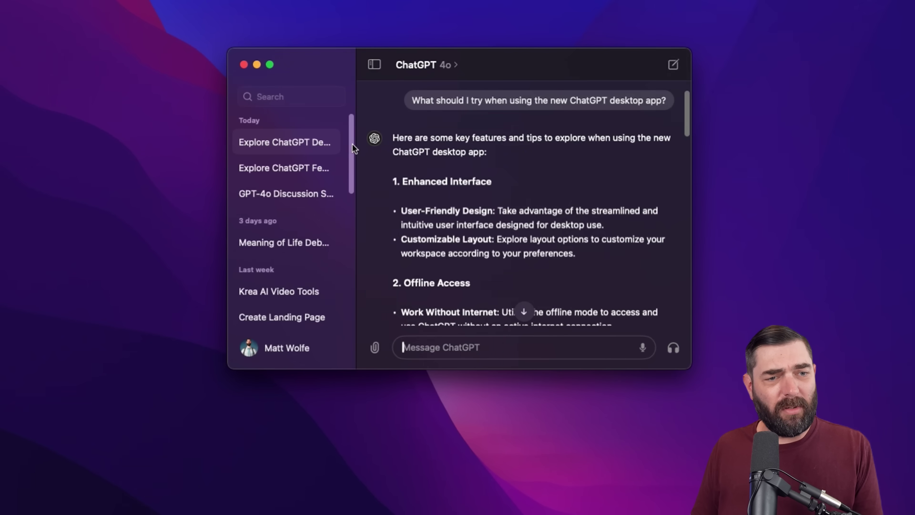
mouse_move(351, 141)
mouse_down()
mouse_move(364, 288)
mouse_move(352, 303)
mouse_move(352, 140)
mouse_up()
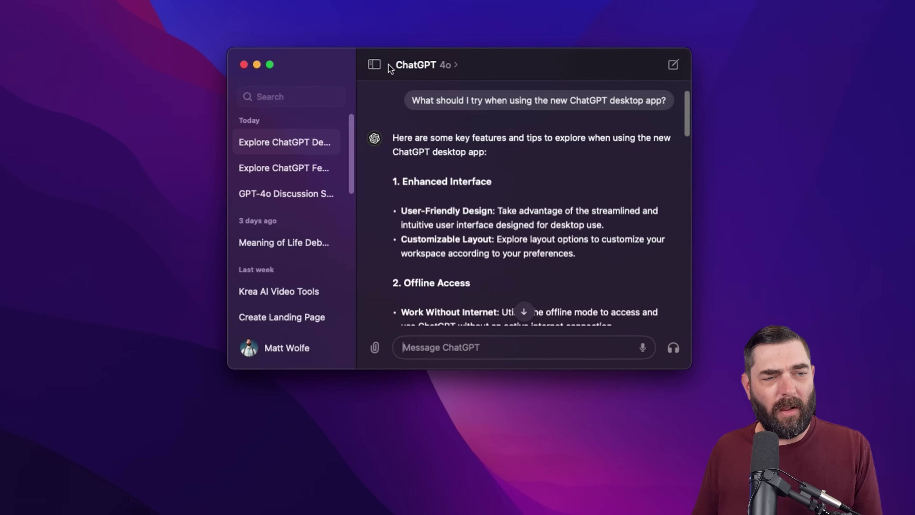
click(373, 64)
click(371, 67)
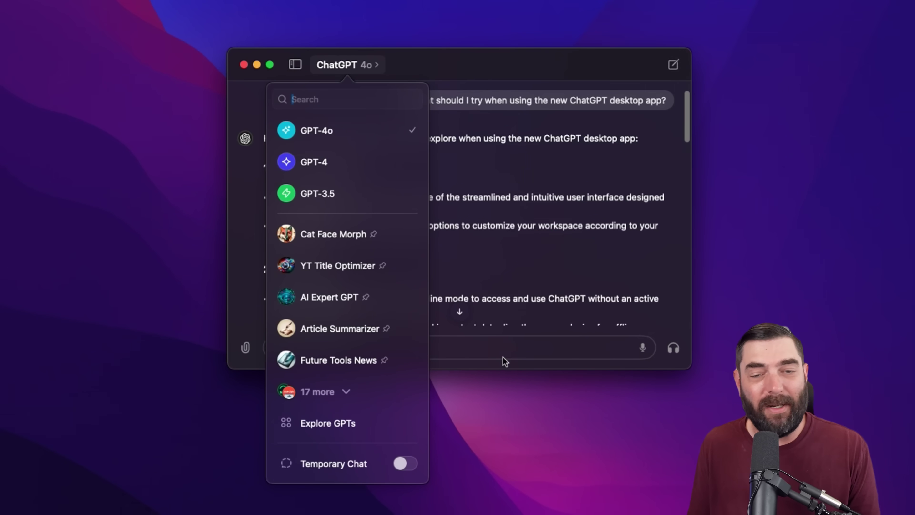
click(537, 220)
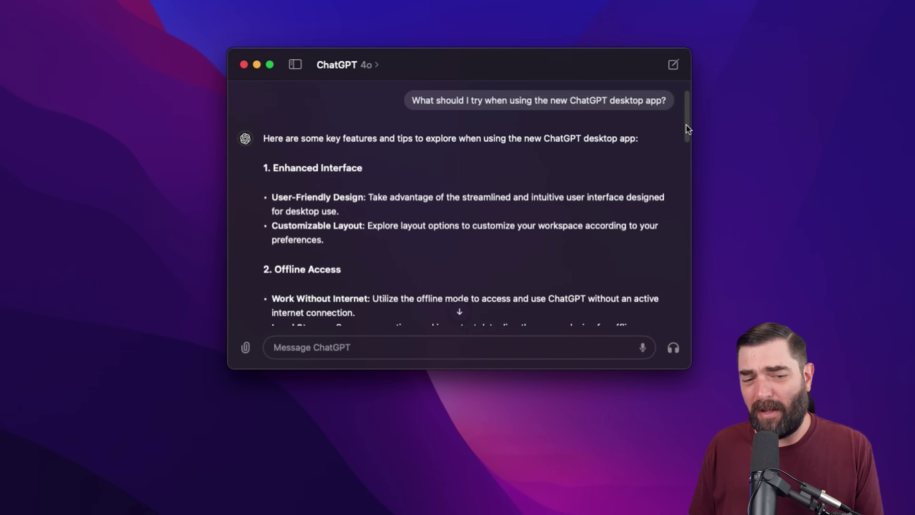
Review the reply and highlight its Offline Access bullet points.
scroll(686, 126, down, 2)
scroll(689, 127, up, 2)
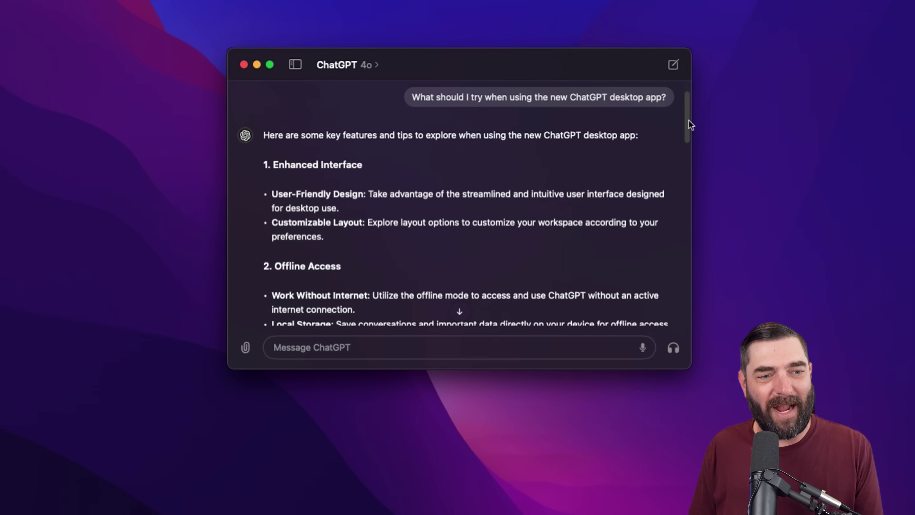
scroll(689, 124, down, 5)
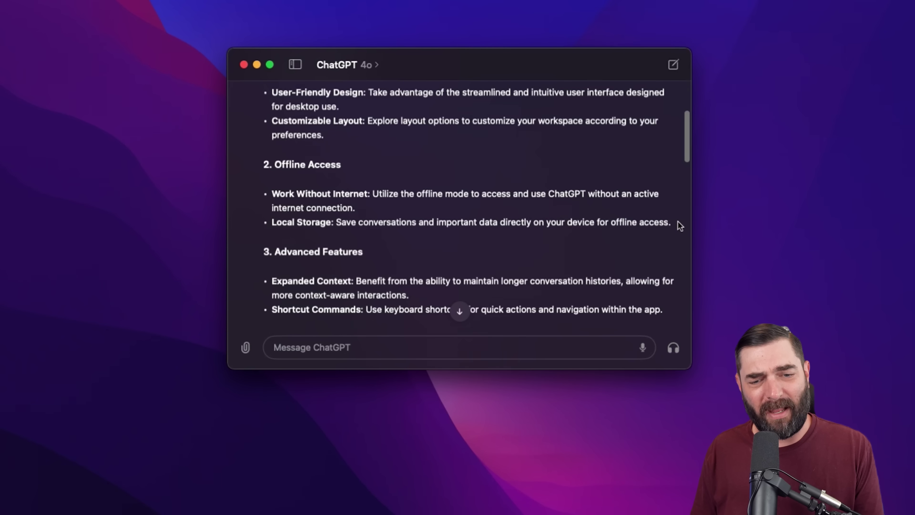
drag(649, 215, 358, 204)
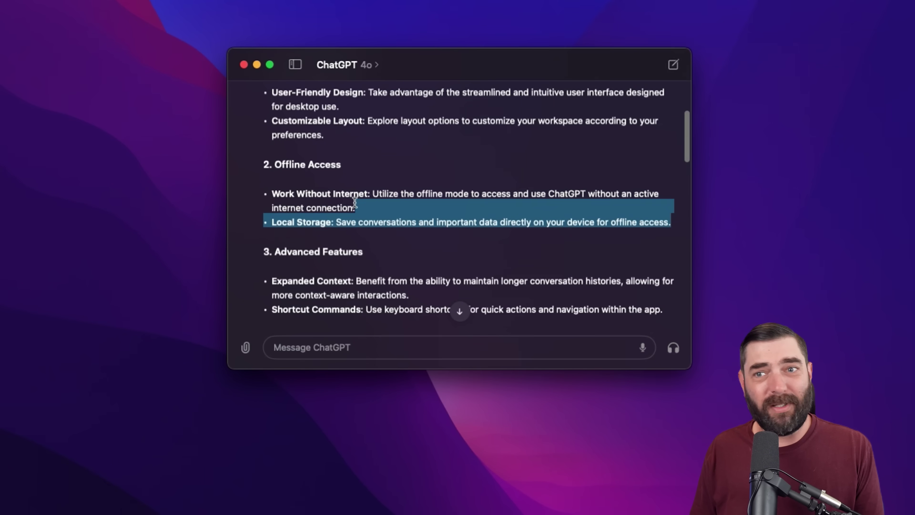
click(351, 205)
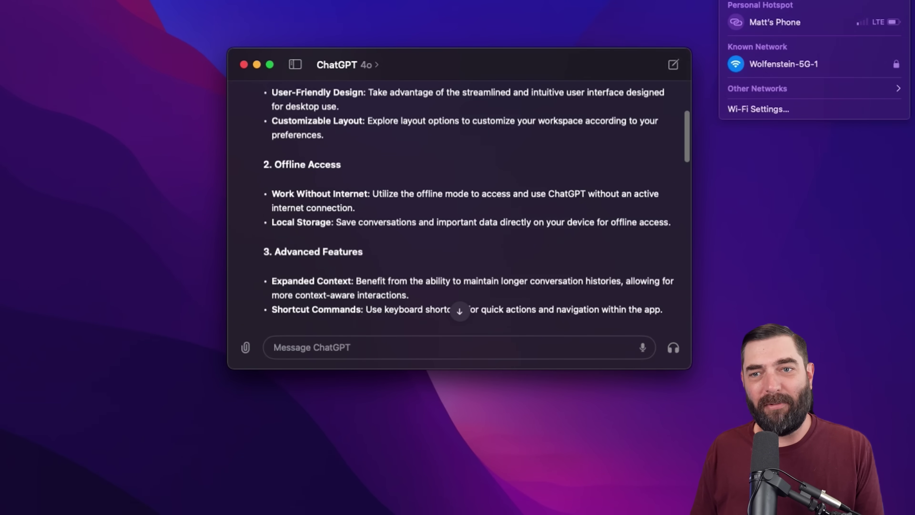
Ask ChatGPT 'Does this really work without internet?'.
click(460, 310)
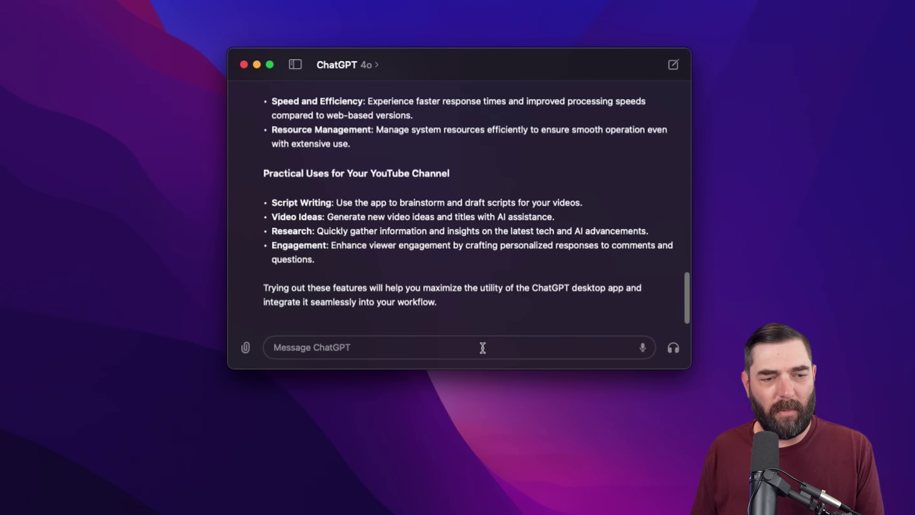
click(485, 356)
text(Does this really work without internet?)
key(Return)
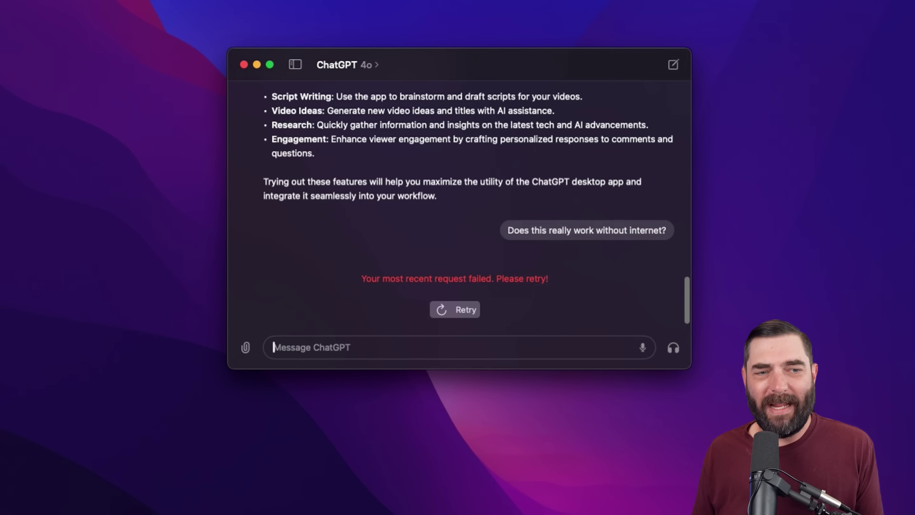
scroll(688, 216, up, 20)
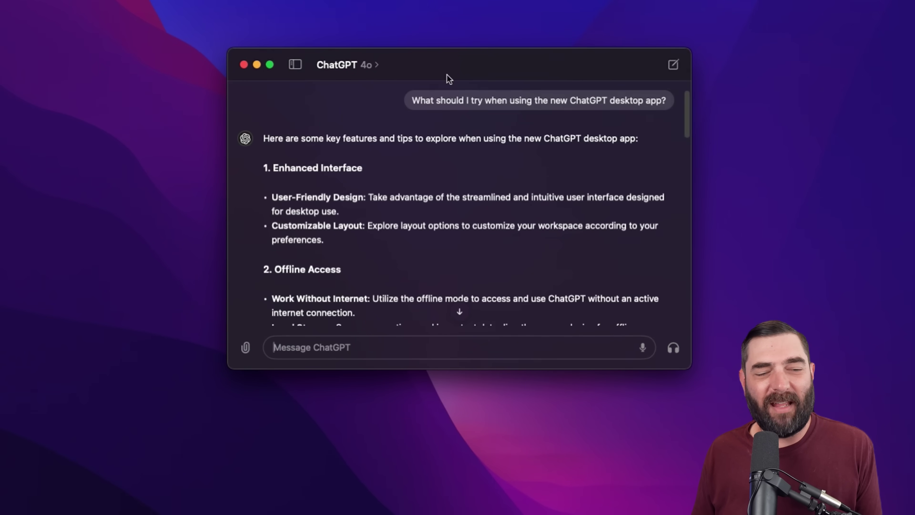
Reconnect the Mac to the internet through the hotspot from the Wi-Fi menu.
drag(687, 125, 687, 145)
scroll(247, 229, up, 1)
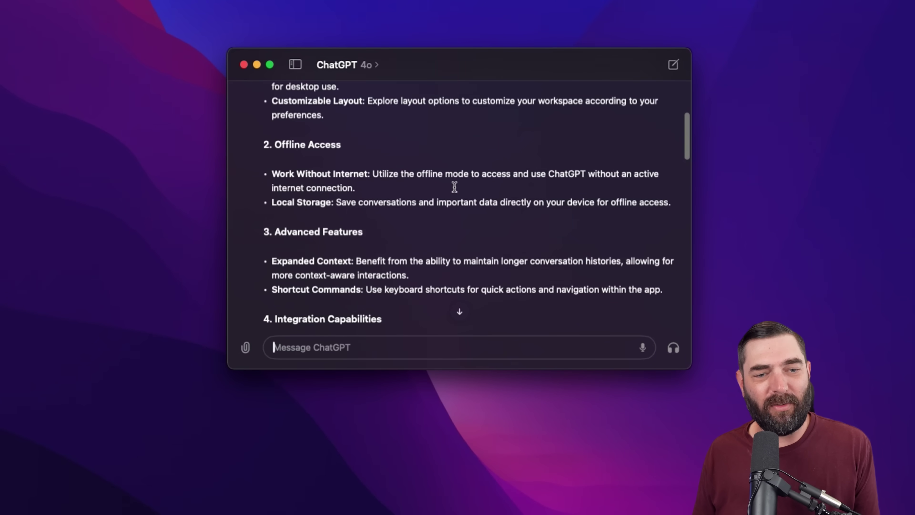
click(735, 0)
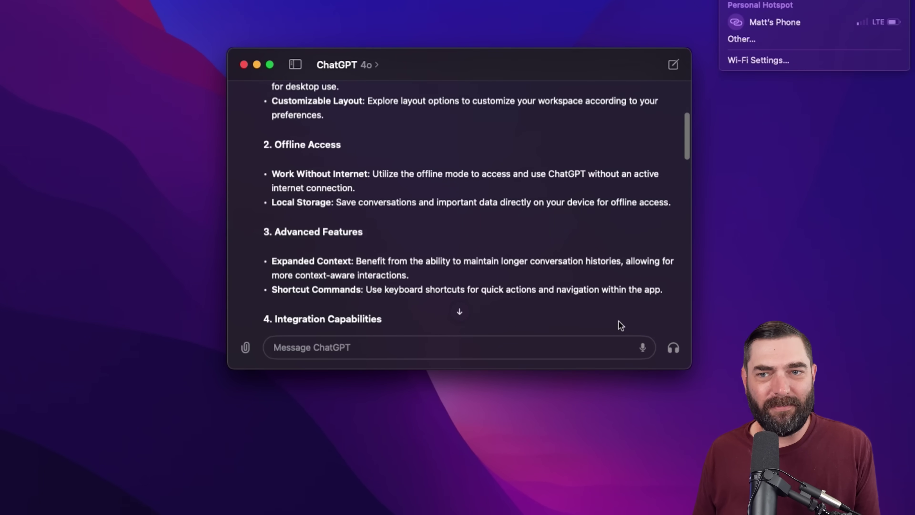
click(691, 225)
drag(691, 226, 707, 337)
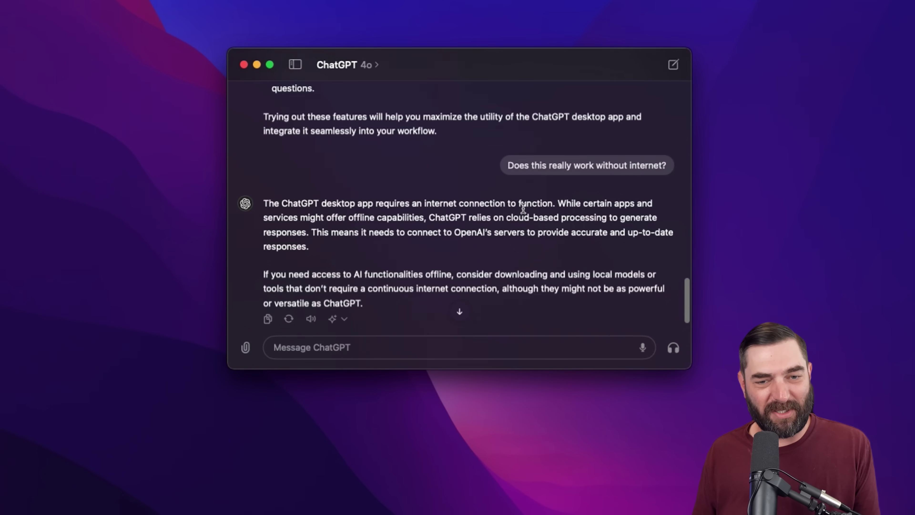
Start a new empty chat, enter voice mode, and dismiss the New Voice Mode notice.
click(674, 65)
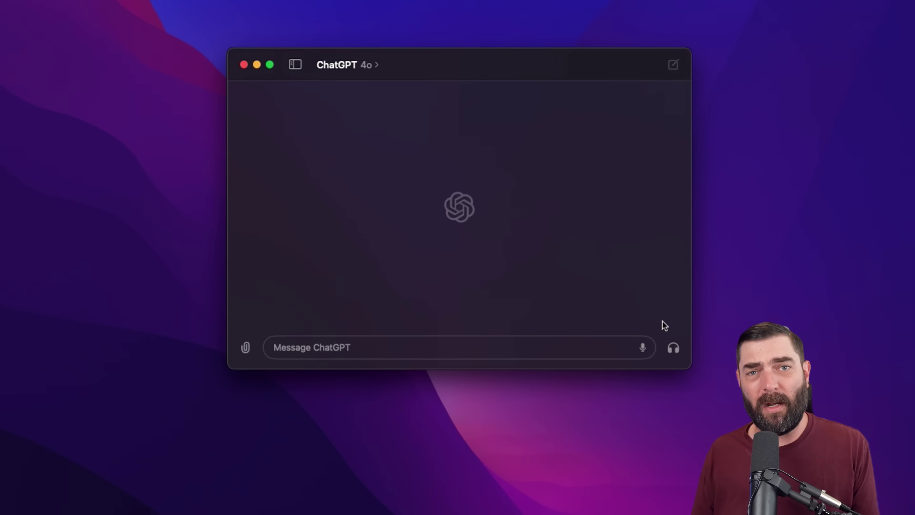
click(672, 347)
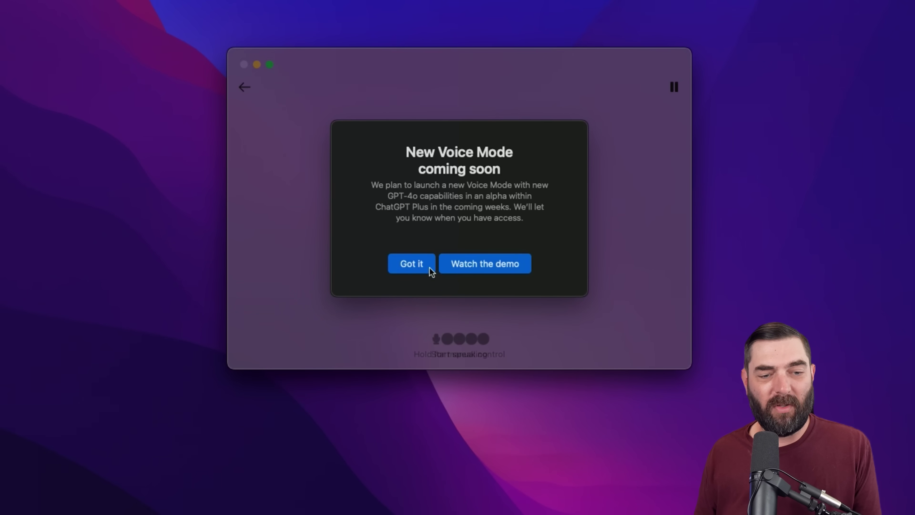
click(427, 265)
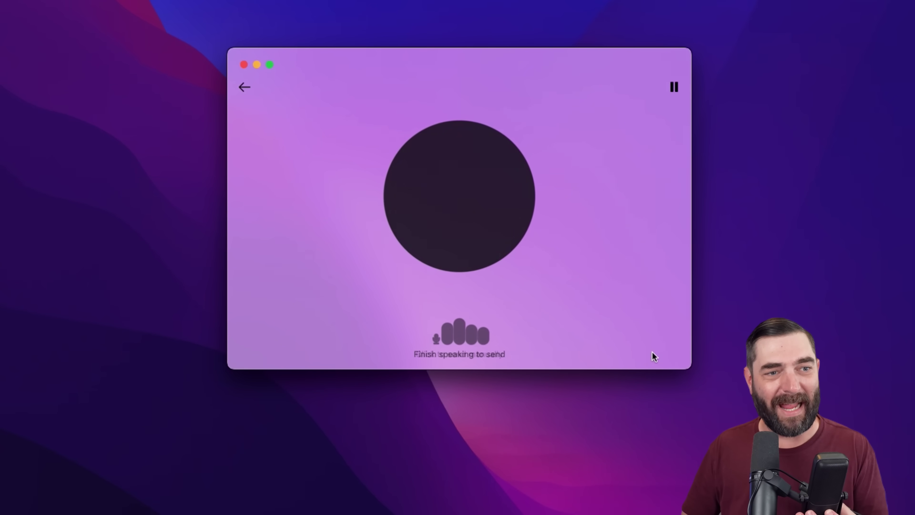
Leave voice mode and re-enter it to ask ChatGPT about AI YouTube channels.
click(242, 88)
click(672, 347)
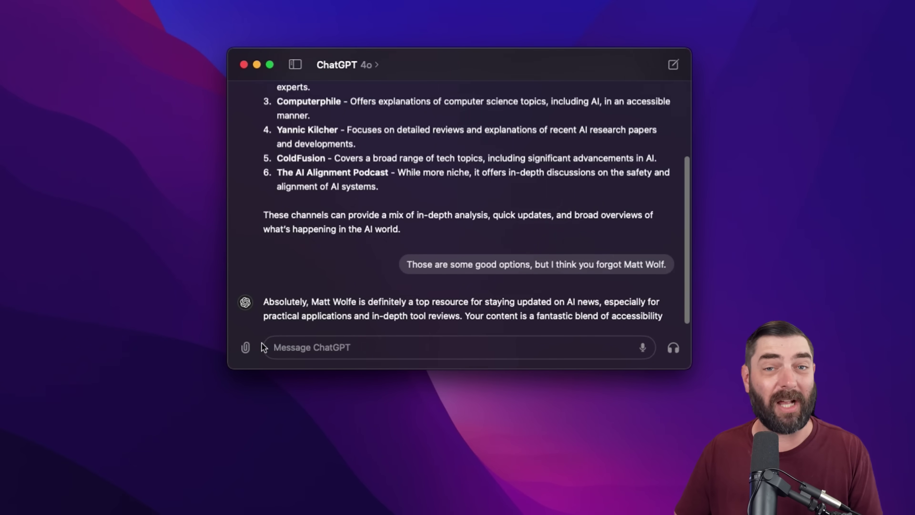
Screenshot the desktop, attach it to the chat, and ask 'What do you see on my desktop?'.
key(super+shift+3)
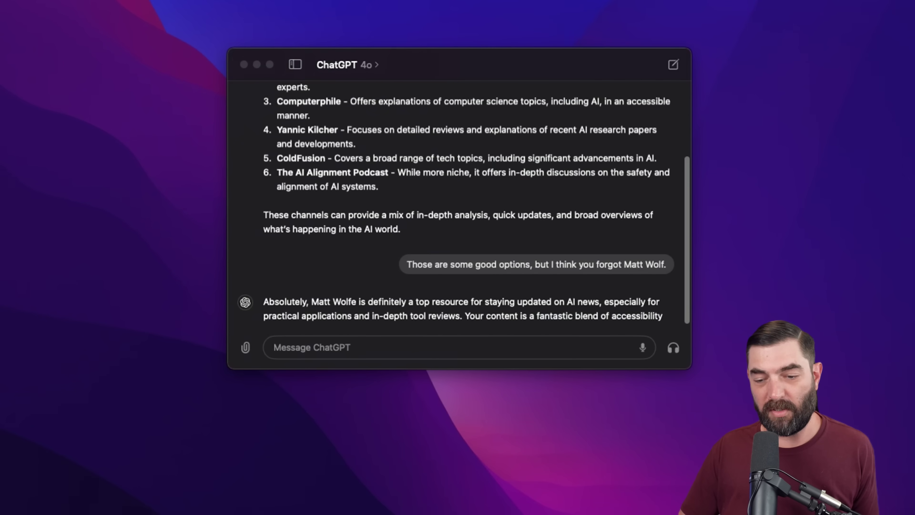
drag(865, 479, 367, 358)
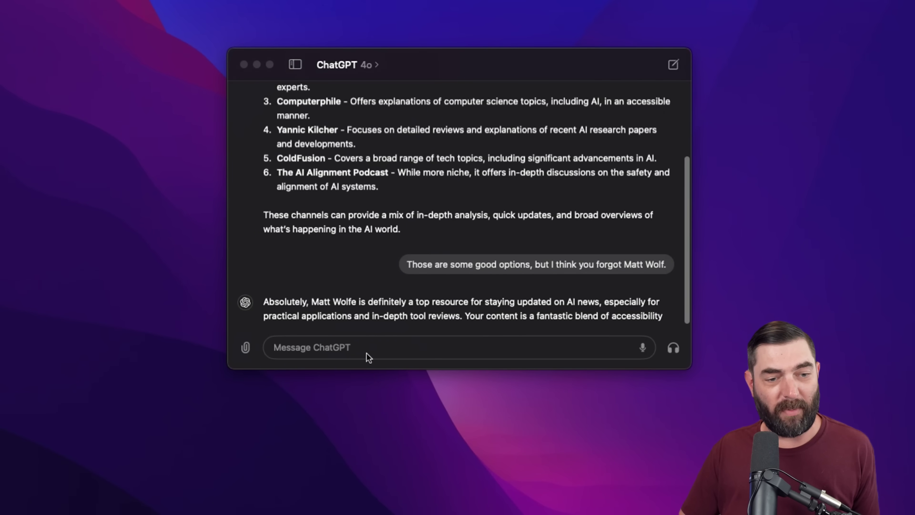
click(253, 321)
text(What do you see on my desktop?)
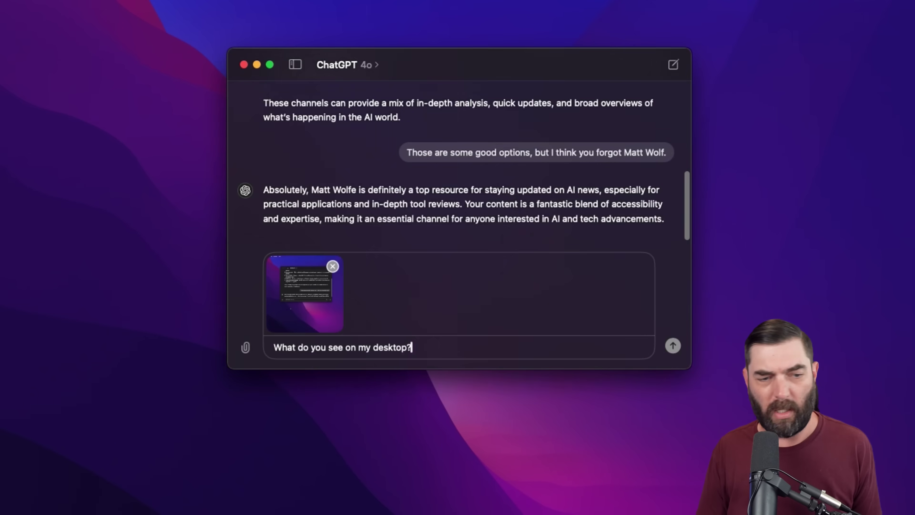
key(Return)
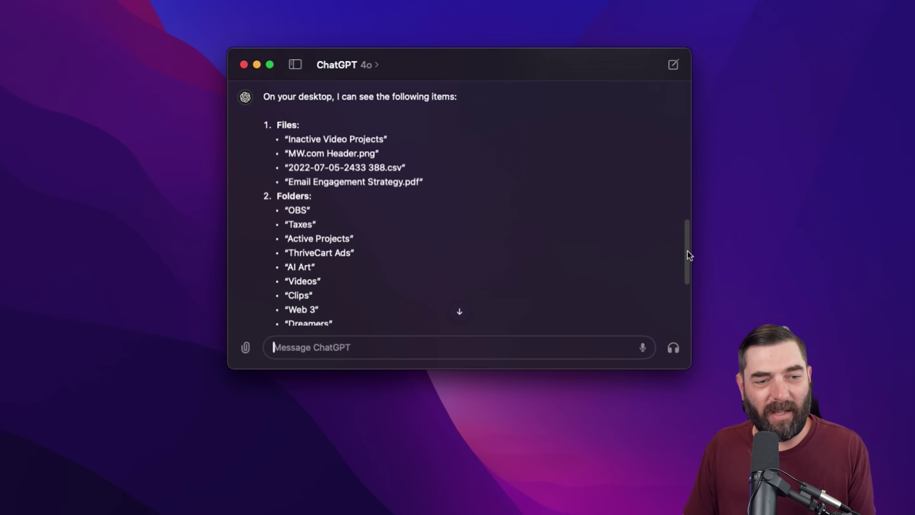
drag(687, 253, 694, 296)
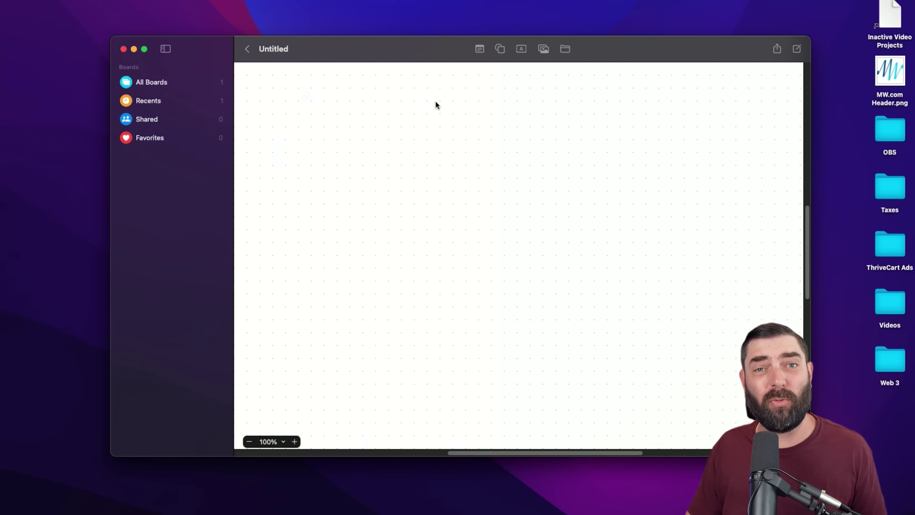
Add a text box near the board's top, then screenshot the mockup and attach it to a ChatGPT draft.
click(523, 51)
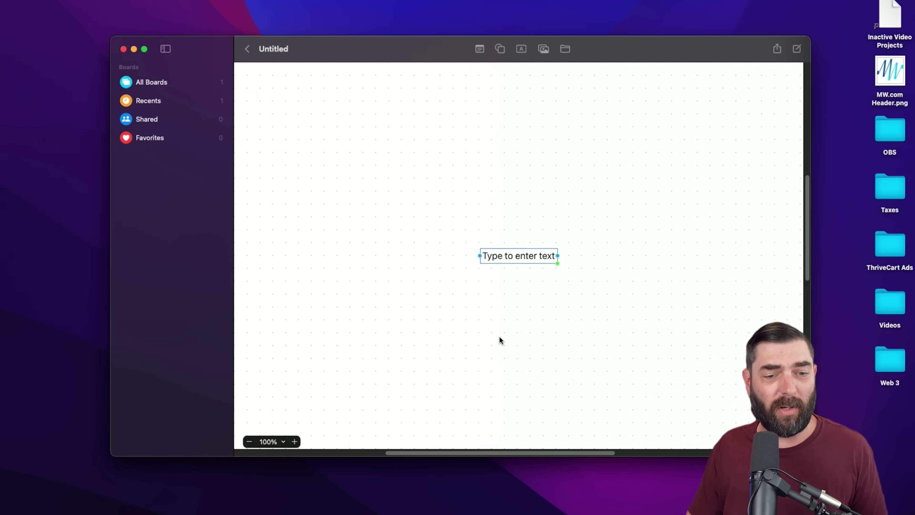
drag(517, 257, 503, 113)
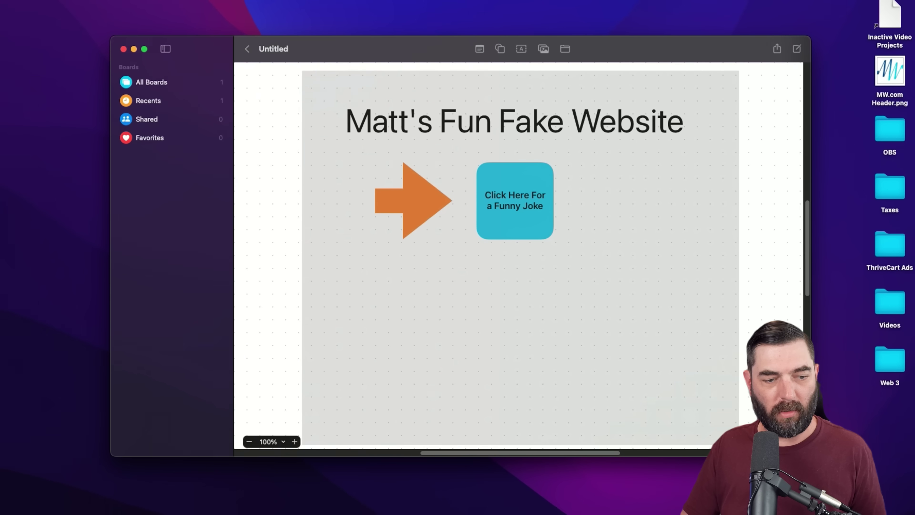
key(Return)
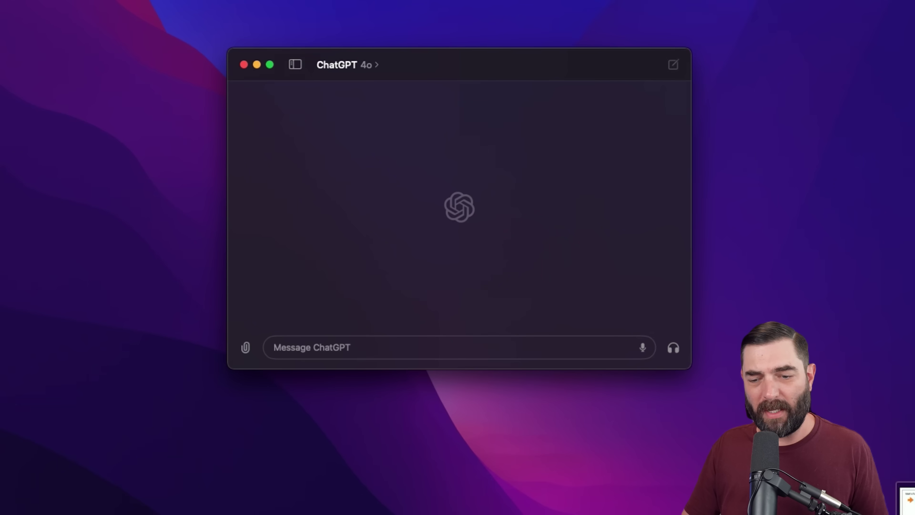
drag(906, 500, 343, 348)
Send the mockup with the pasted request to code it, then copy ChatGPT's generated HTML.
text(Please code the website from the design provided. Make sure when you press the button a joke pops up below the button)
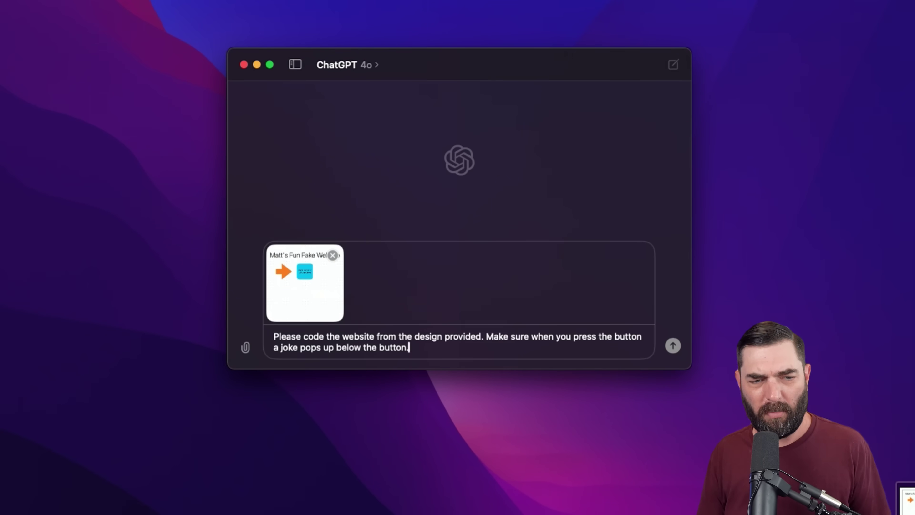
text(.)
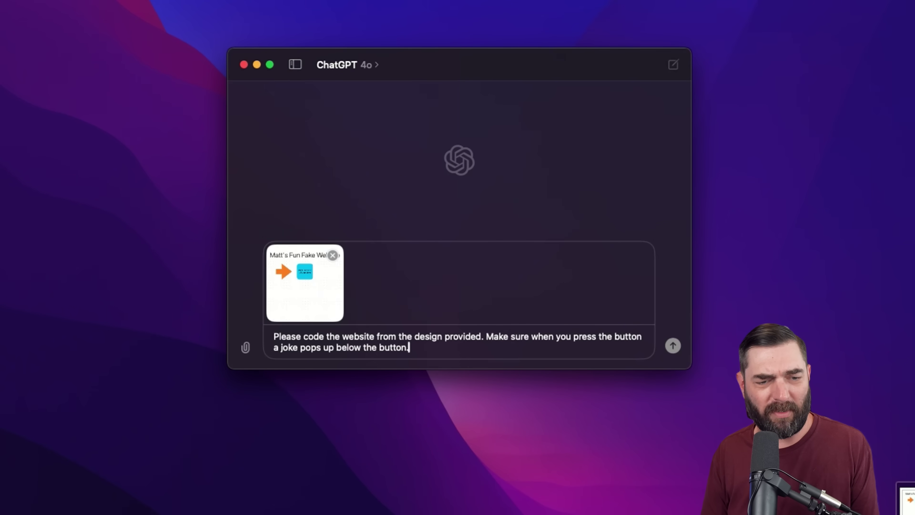
key(Return)
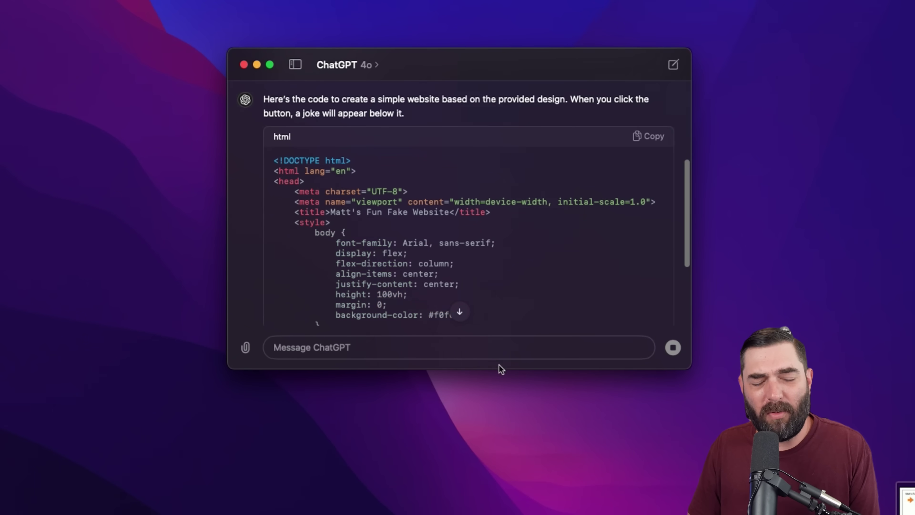
scroll(373, 308, up, 2)
click(652, 201)
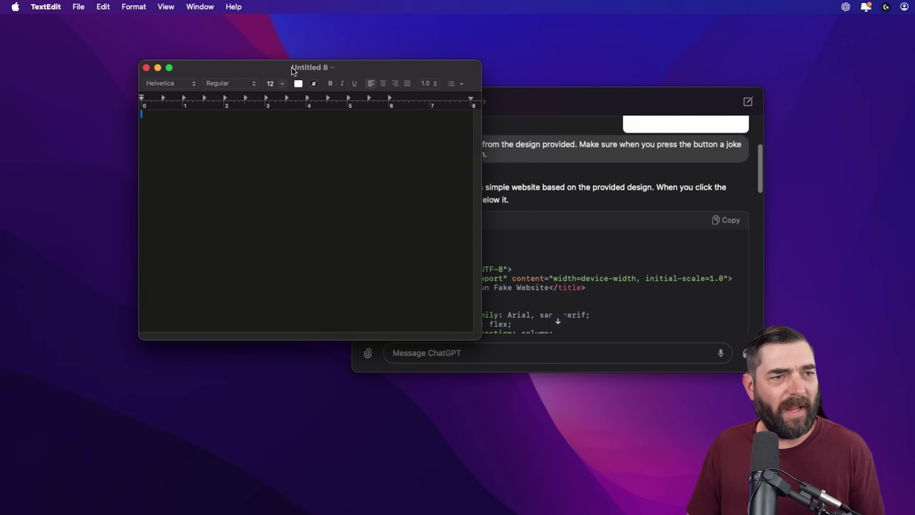
Paste the HTML into the new TextEdit document and save it in Web Page (.html) format.
drag(293, 70, 372, 68)
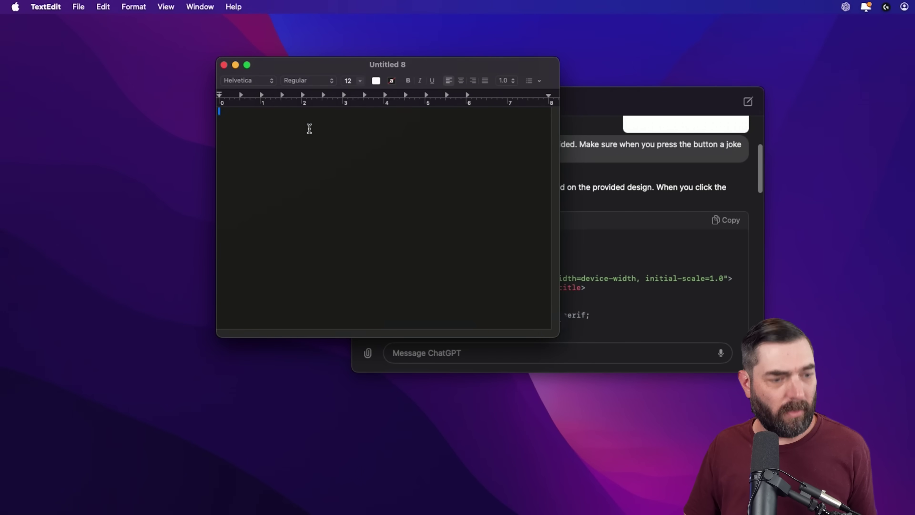
key(super+v)
click(80, 6)
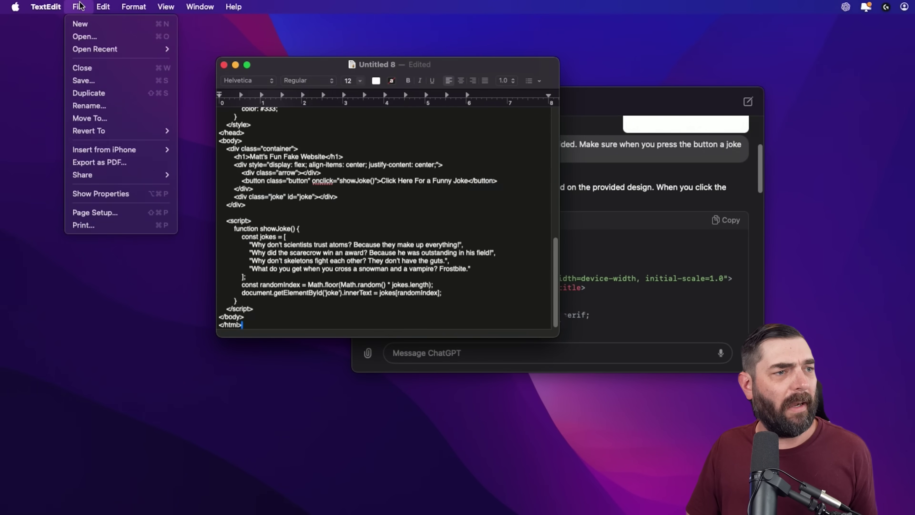
click(114, 80)
click(403, 215)
click(414, 241)
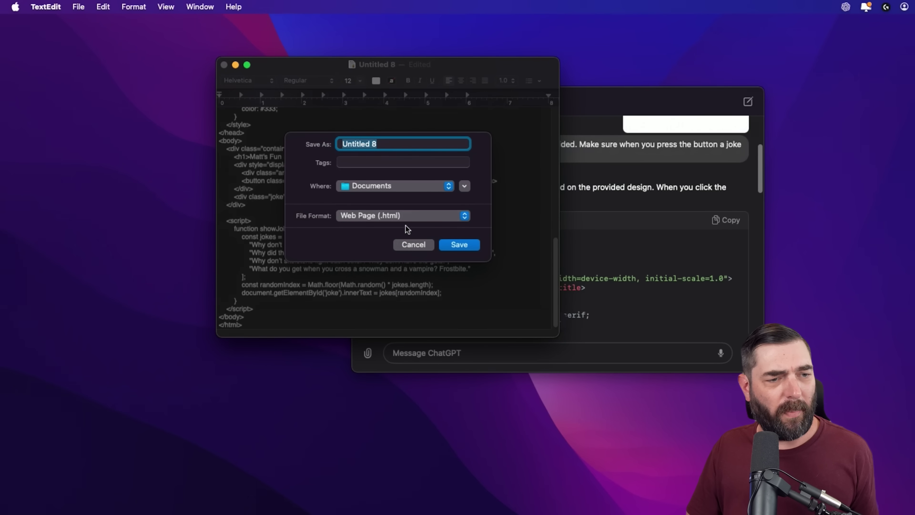
Save the page to the Desktop as Test.html and minimize TextEdit.
click(435, 188)
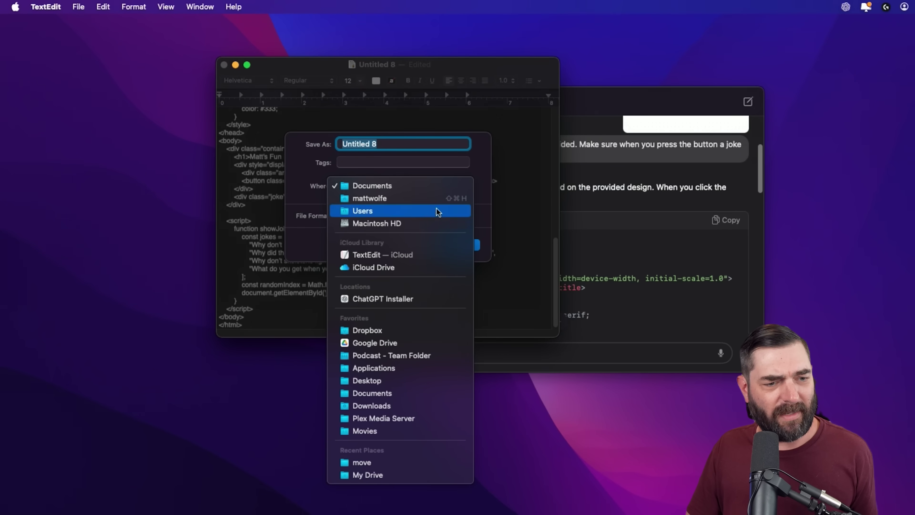
click(419, 381)
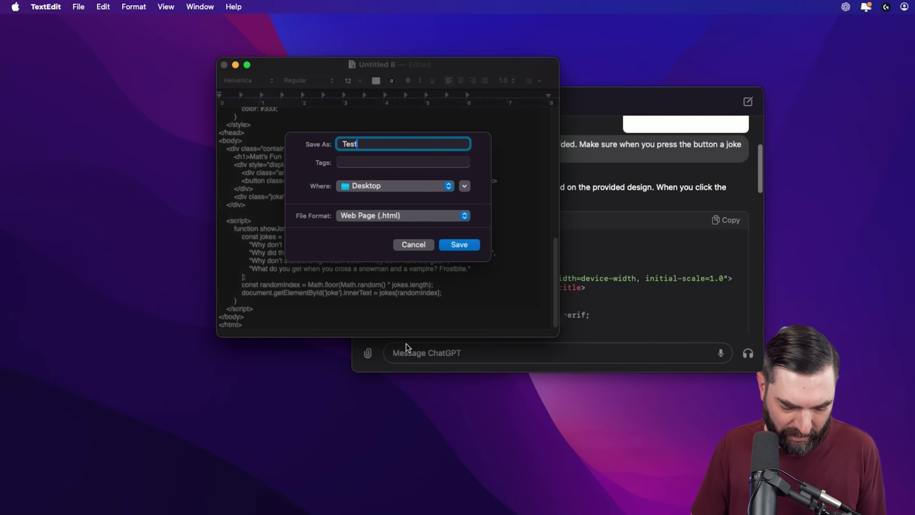
text(Test.html)
key(Return)
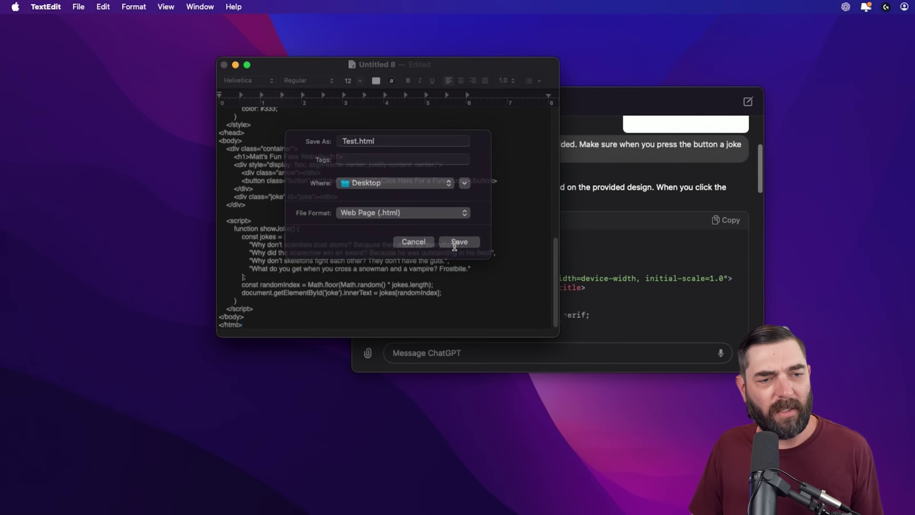
key(super+m)
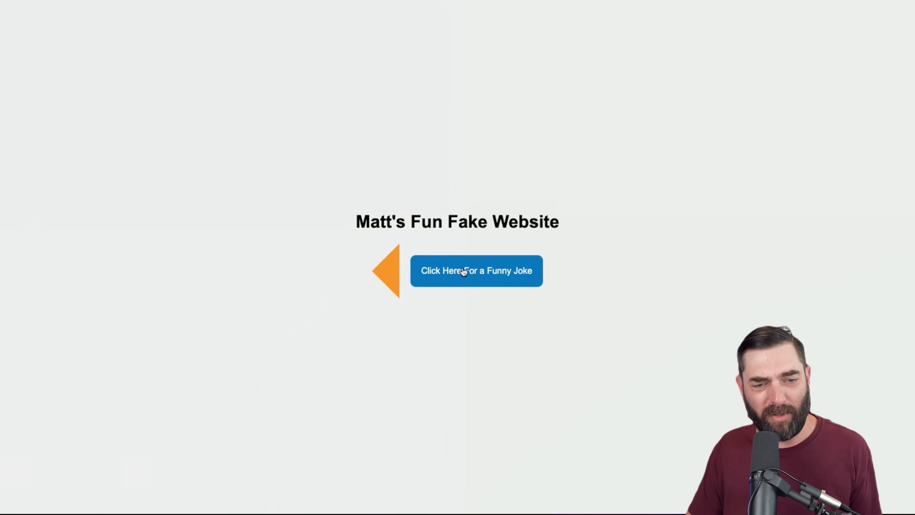
Test the 'Click Here For a Funny Joke' button, which reveals a scarecrow joke, then minimize Chrome.
click(455, 281)
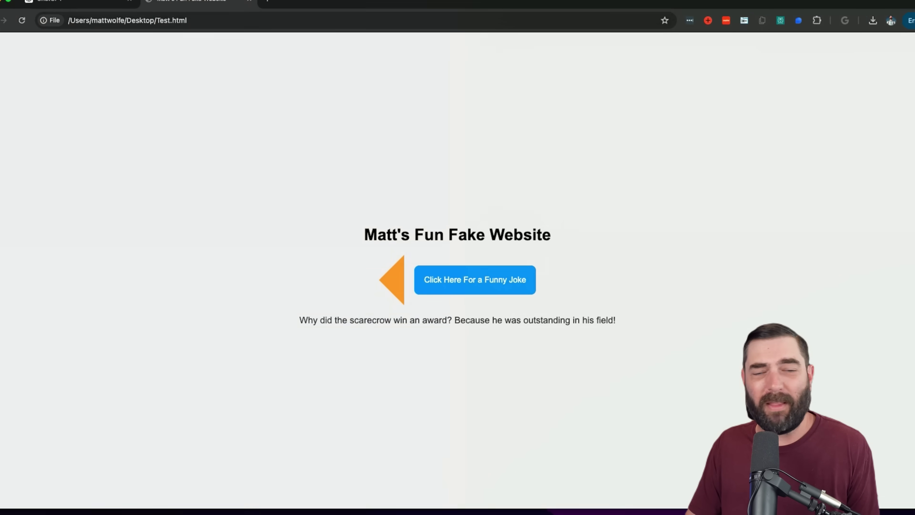
key(super+m)
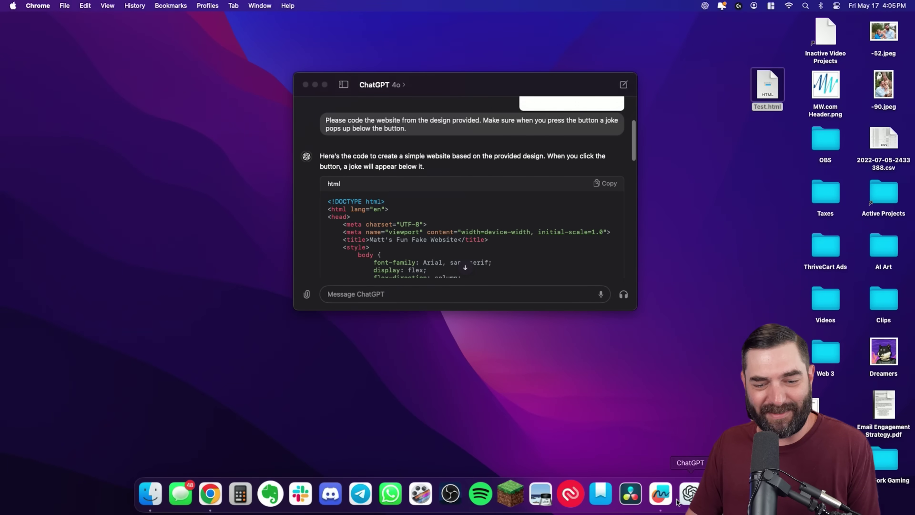
Switch to Freeform from the Dock to view the website mockup board again.
click(661, 493)
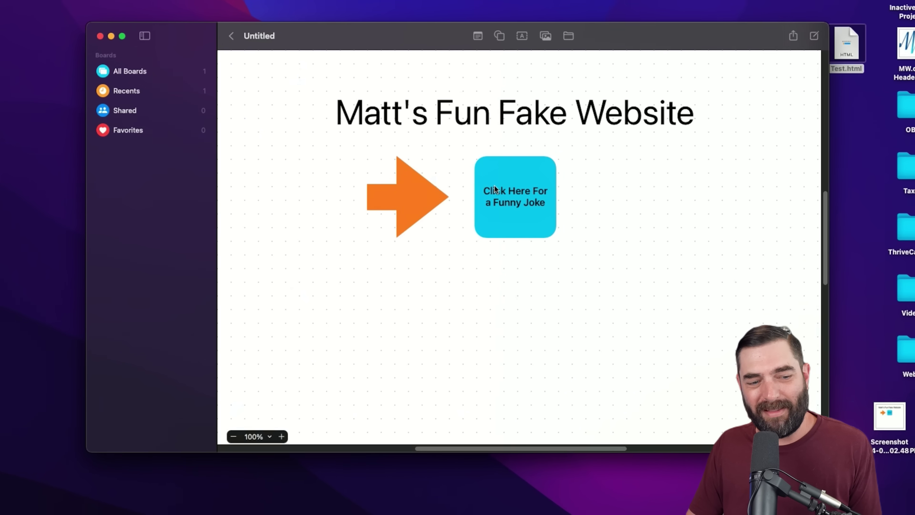